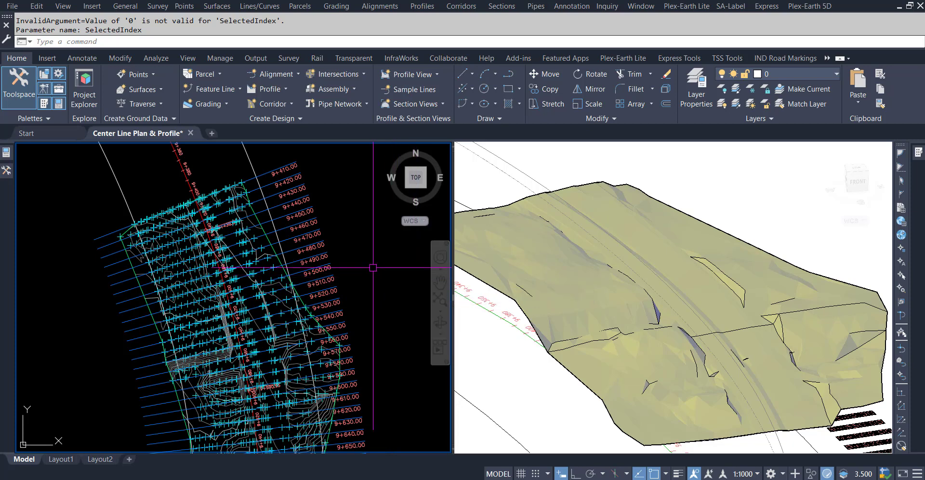
Zoom and pan the plan view to frame the whole corridor and its sample lines
scroll(352, 214, "down", 2)
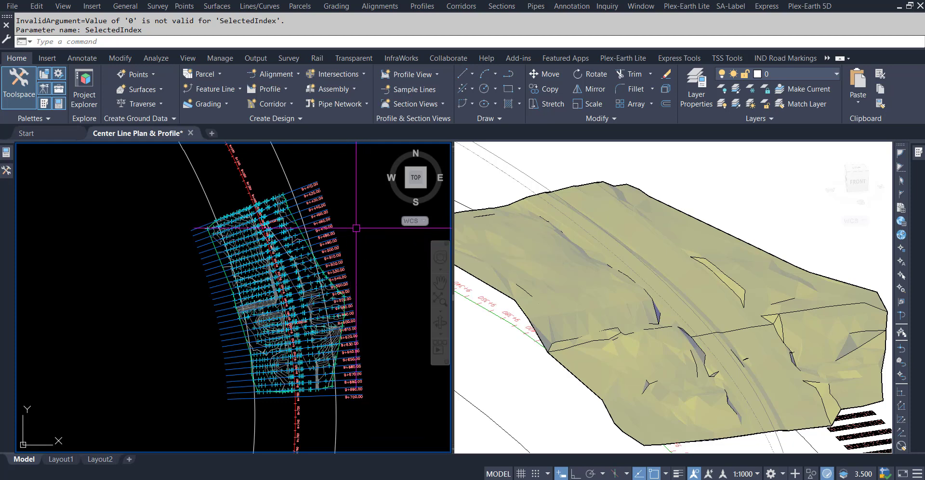
scroll(241, 204, "up", 2)
scroll(240, 204, "up", 3)
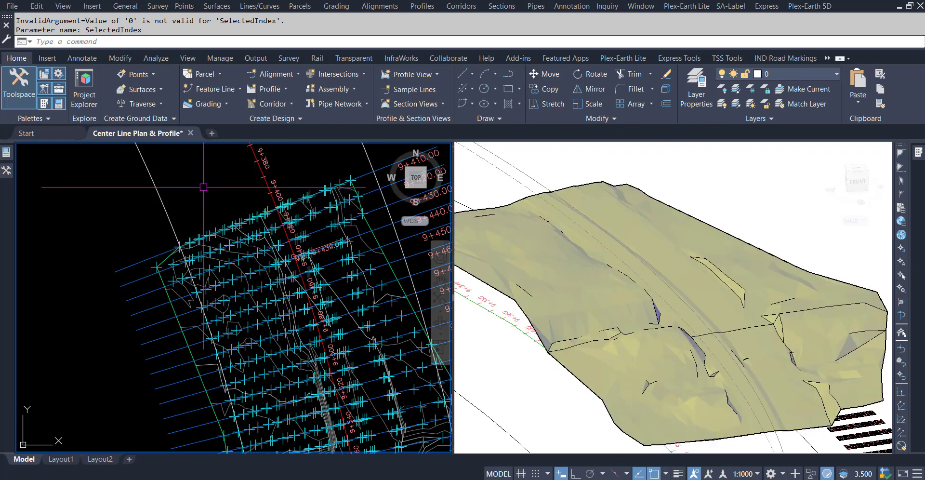
scroll(204, 189, "down", 2)
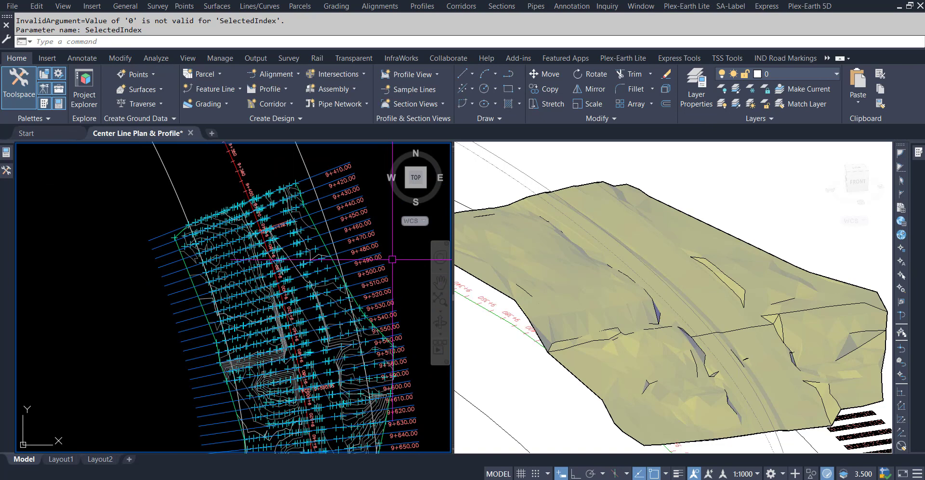
scroll(389, 262, "down", 1)
scroll(353, 230, "down", 1)
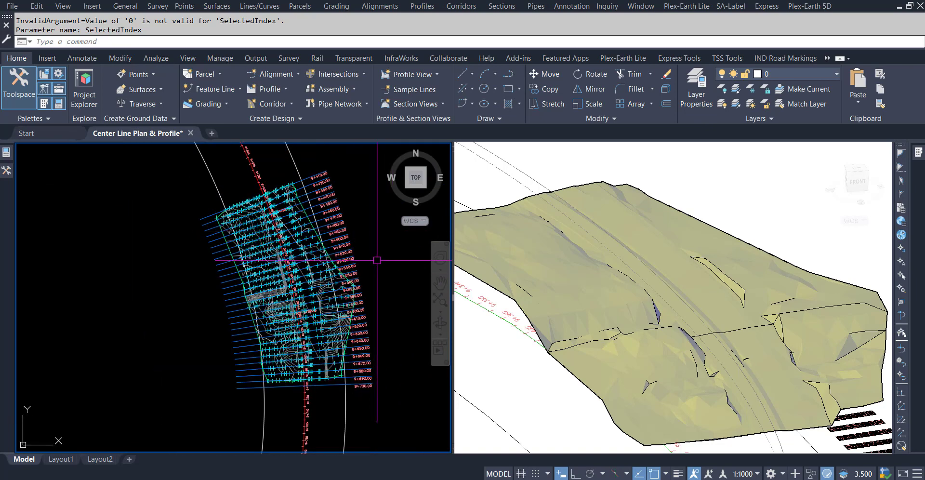
middle_click_drag(376, 260, 368, 262)
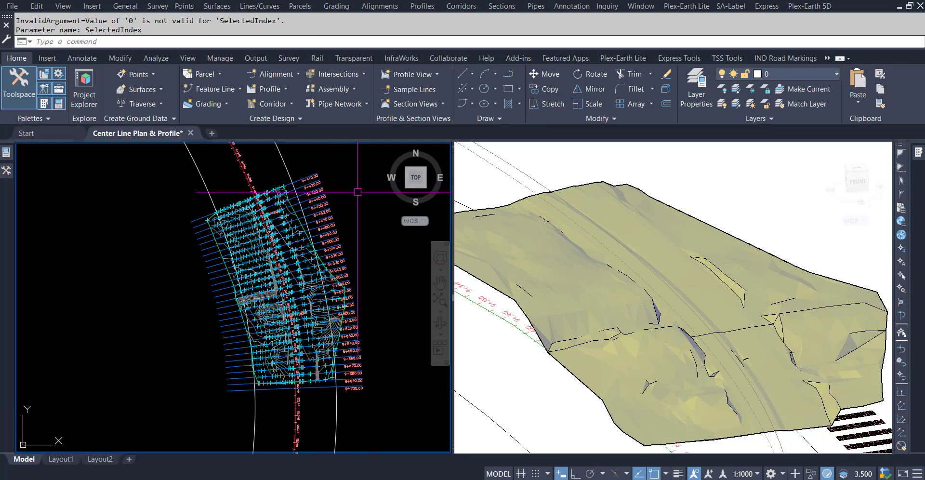
mouse_move(361, 182)
middle_mouse_down()
mouse_move(343, 203)
mouse_move(335, 189)
middle_mouse_up()
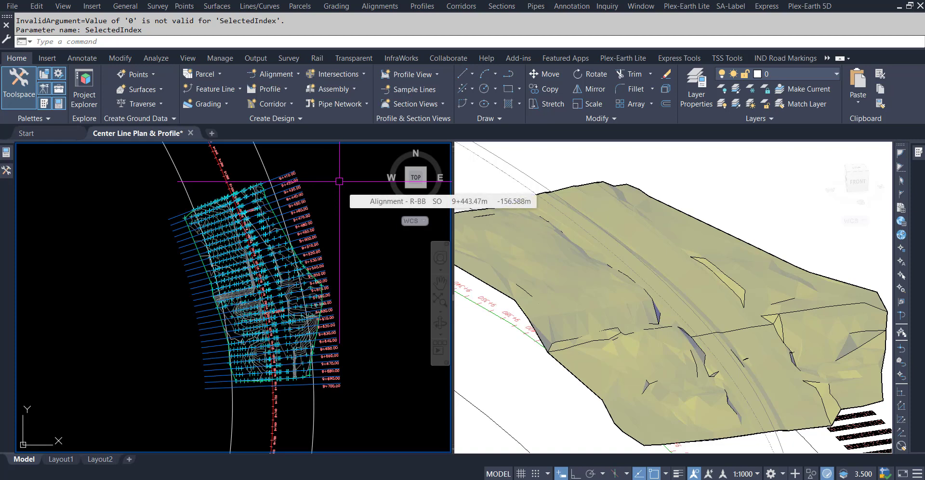
middle_click_drag(339, 181, 340, 196)
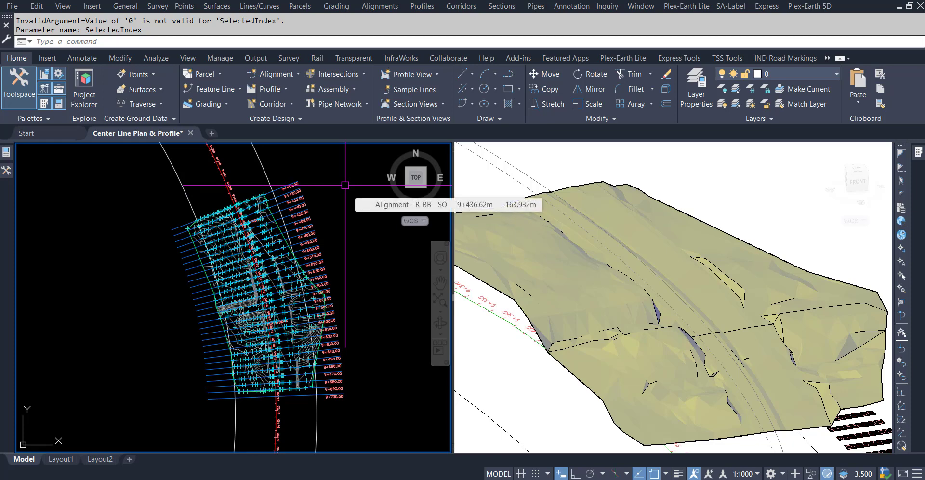
Load the Civil3D Export OGL PONTS FROM Surface .dll add-in with NETLOAD
type("n")
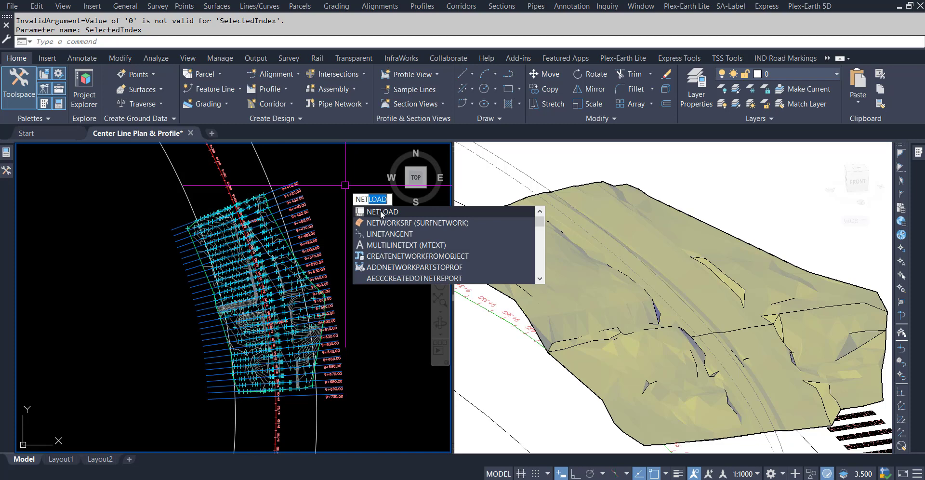
left_click(380, 212)
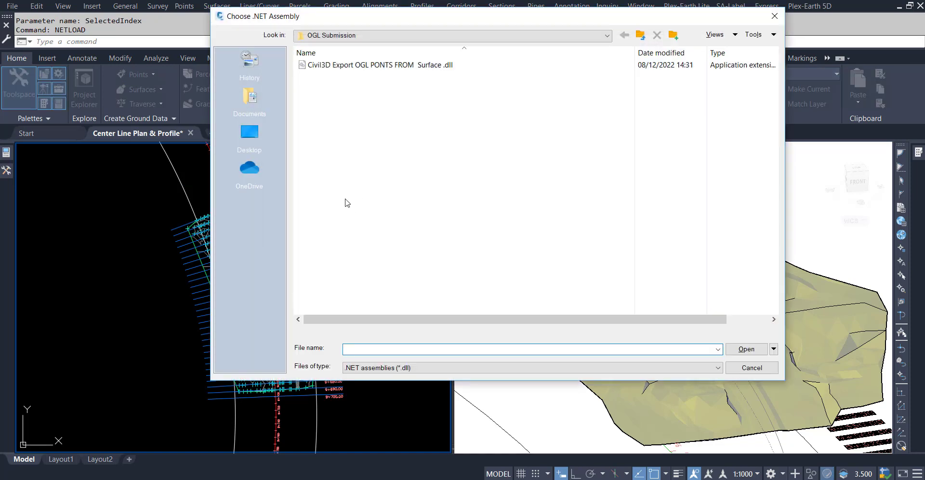
left_click(344, 67)
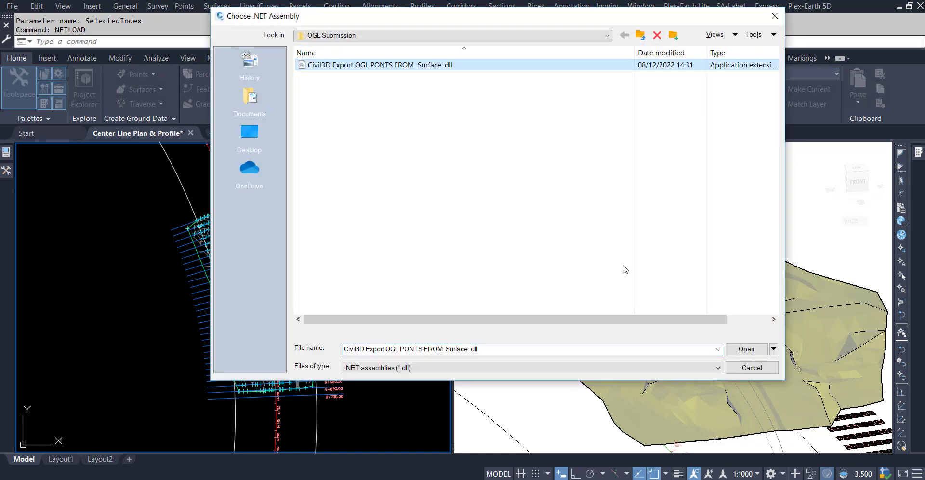
left_click(747, 348)
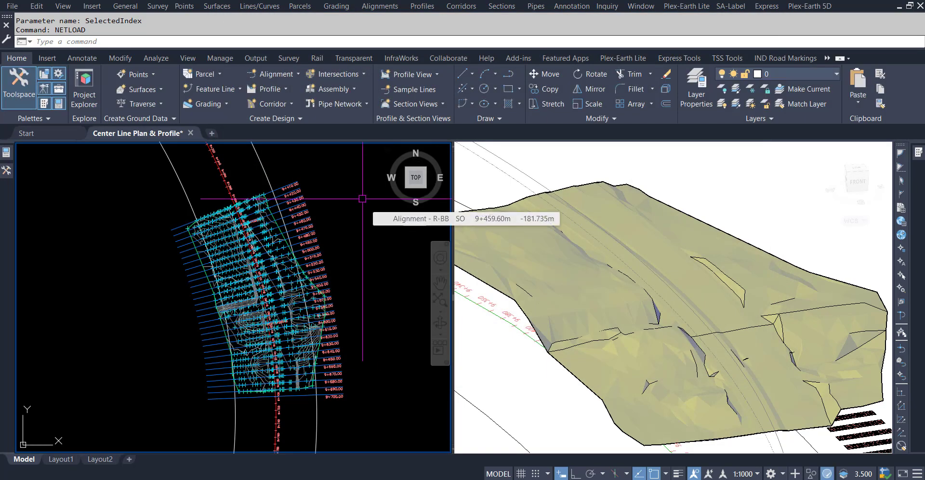
Run the QQQQQSECTION command, typed as QQQ, to open the section export form
type("QQQ")
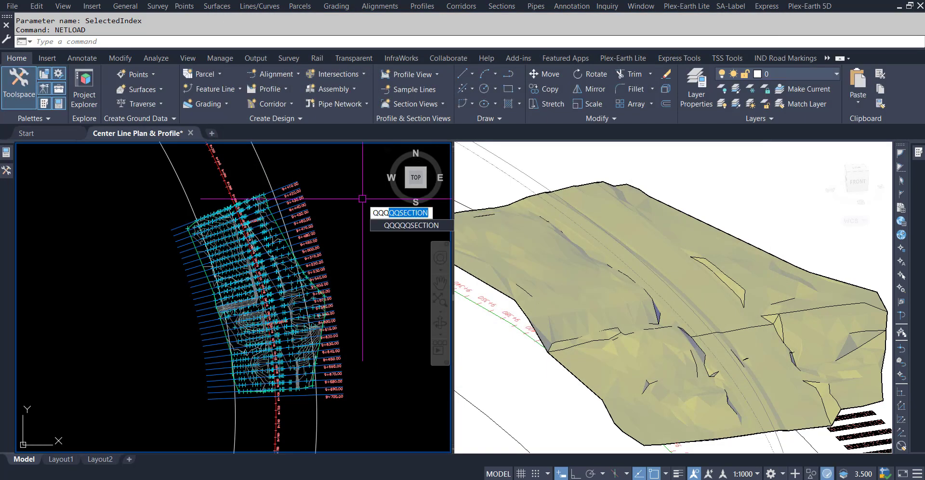
key("Return")
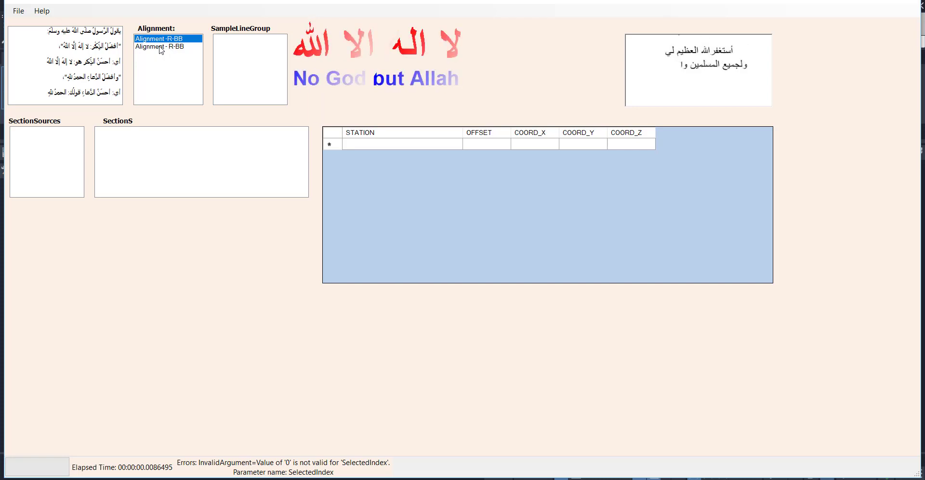
List Alignment - R-BB's station 9410 points in the table and start File > Save
left_click(160, 47)
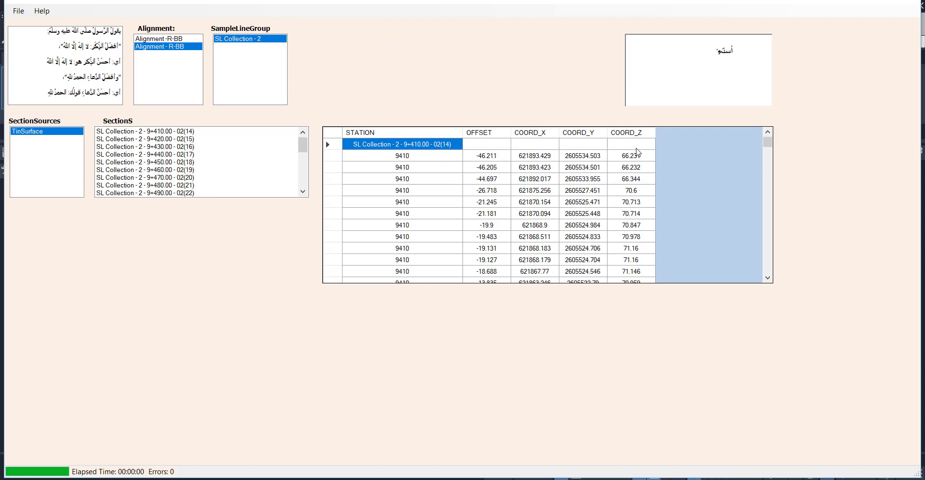
left_click(18, 11)
left_click(36, 36)
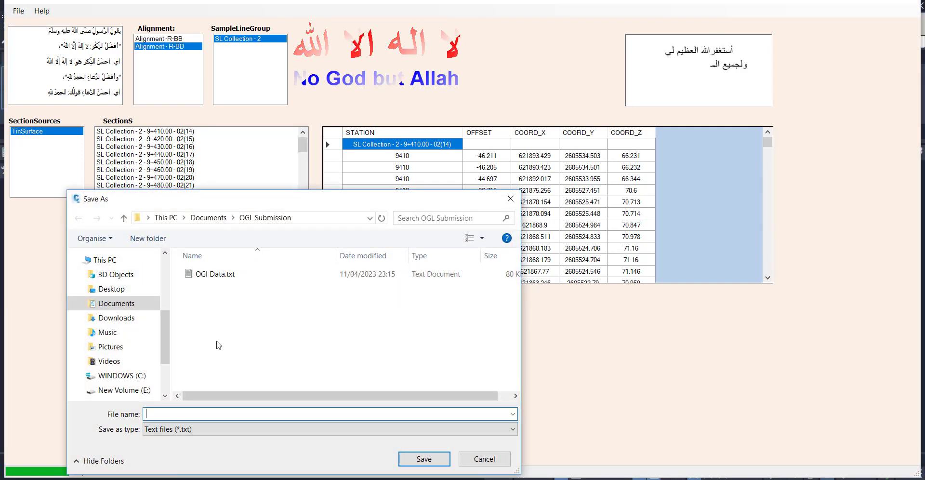
Overwrite OGI Data.txt with the points, close the tool, and switch to the OGL Submission folder
left_click(215, 274)
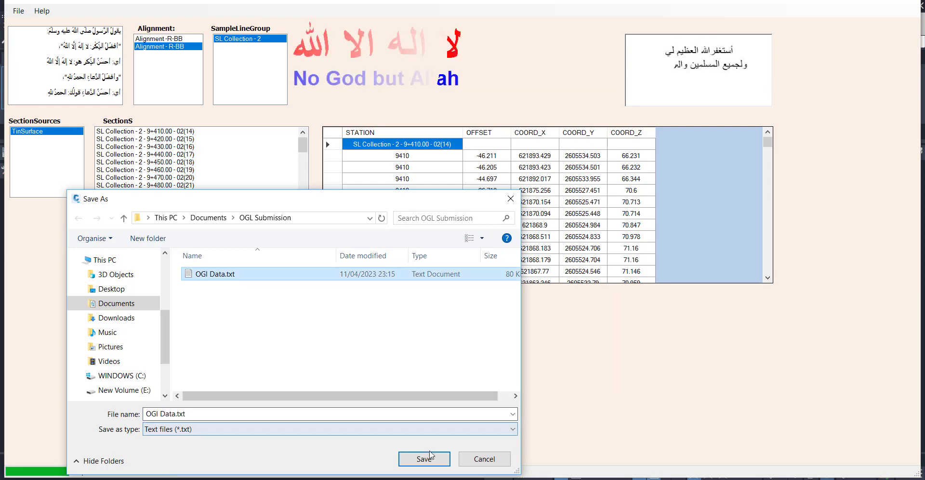
left_click(433, 459)
left_click(489, 241)
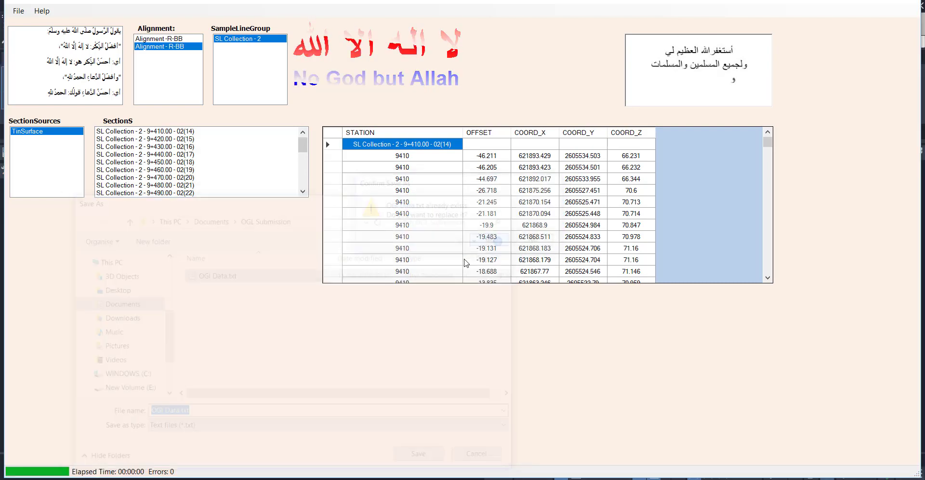
left_click(906, 3)
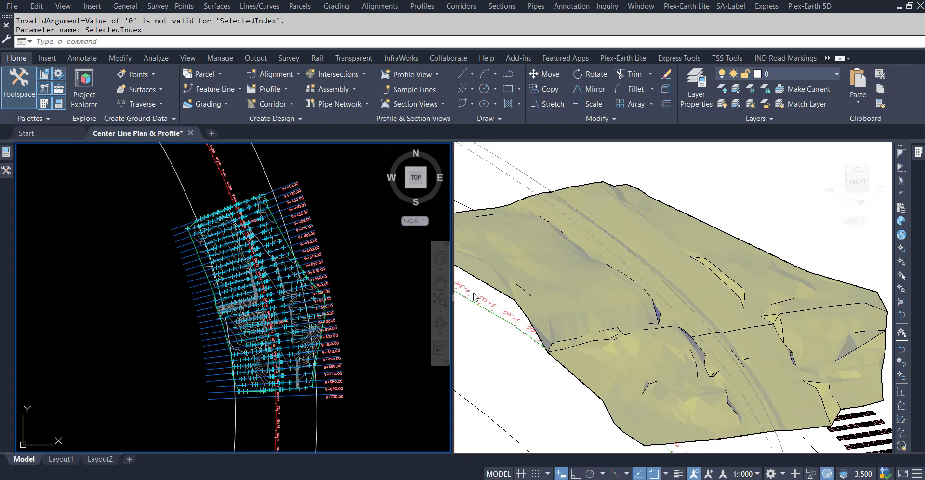
key("alt+Tab")
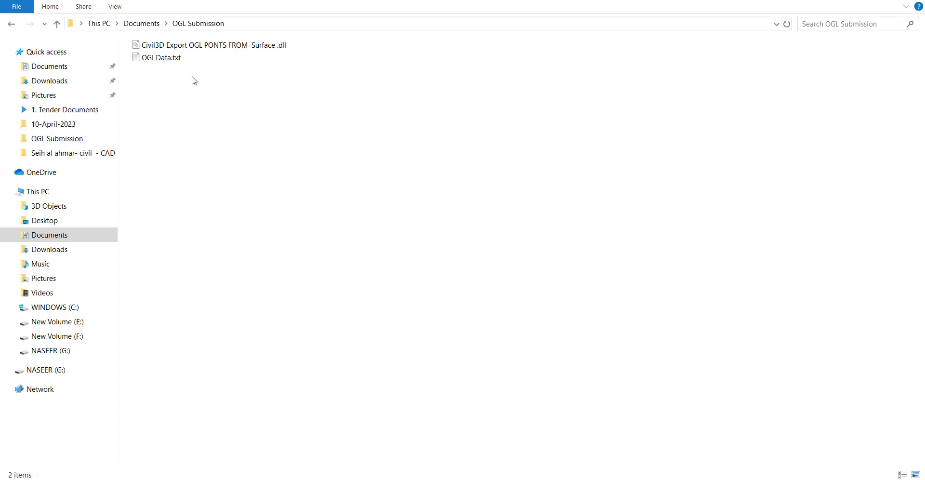
Open OGl Data.txt in Excel using Open with
left_click(167, 59)
right_click(168, 63)
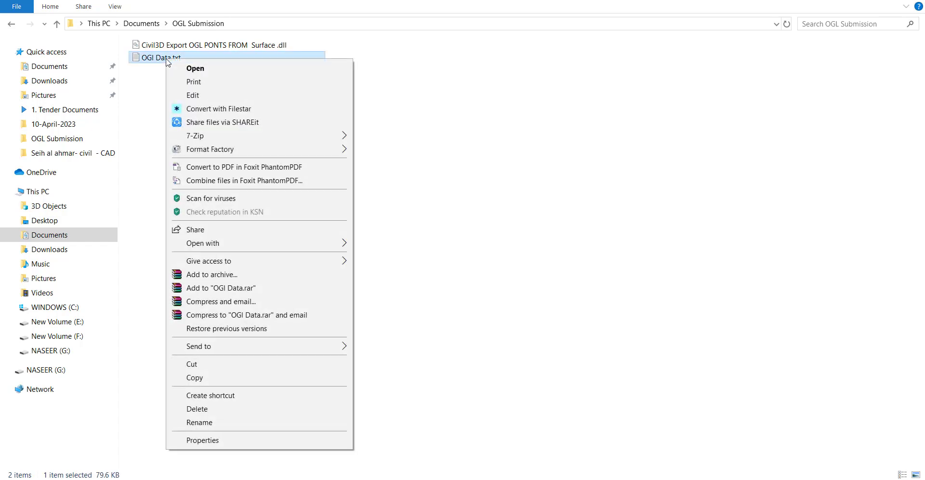
mouse_move(229, 243)
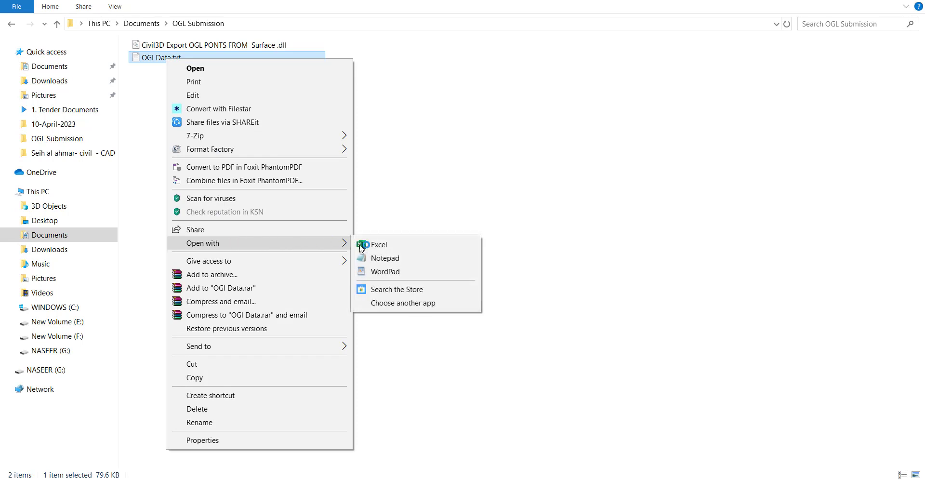
left_click(366, 244)
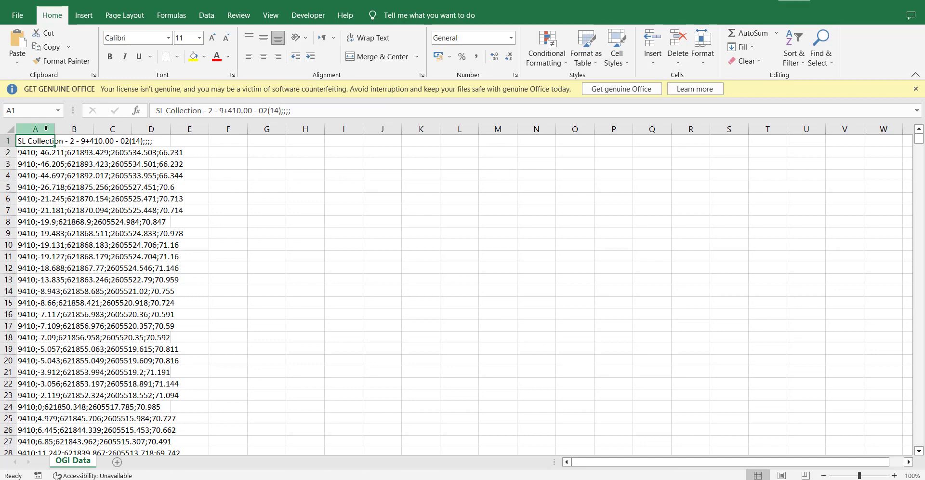
Split column A with Text to Columns, delimited by semicolon and comma instead of tab
left_click(35, 129)
left_click(206, 15)
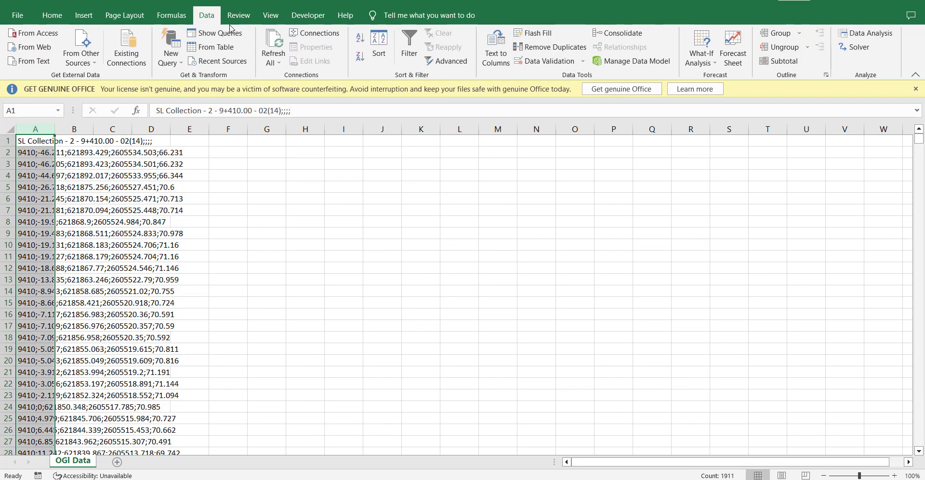
left_click(495, 53)
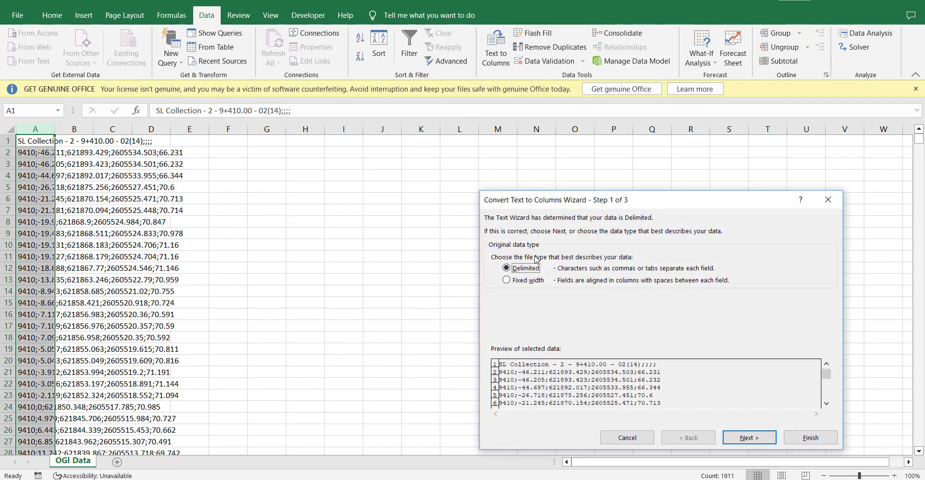
left_click(748, 436)
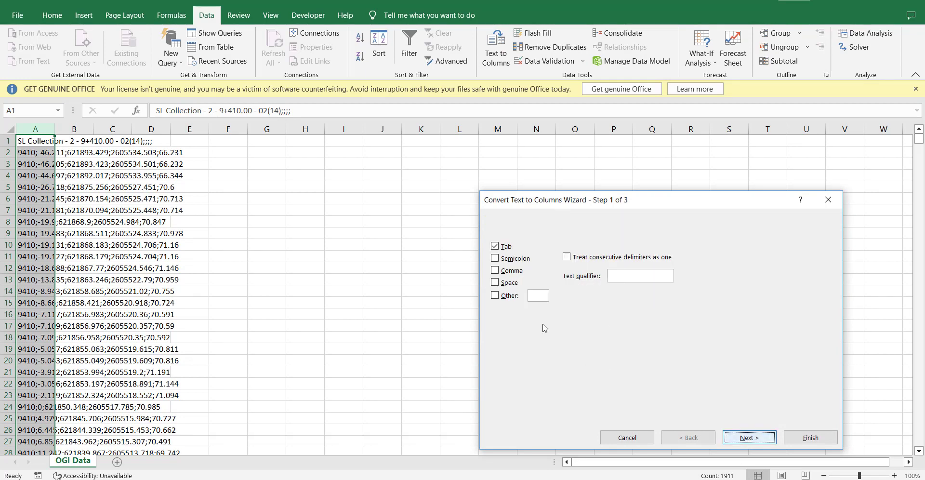
left_click(504, 248)
left_click(505, 259)
left_click(511, 270)
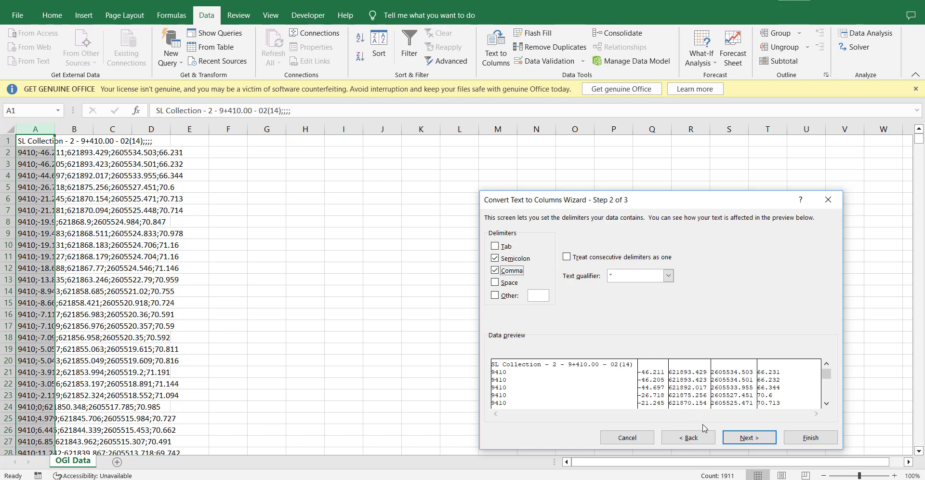
left_click(754, 438)
left_click(810, 437)
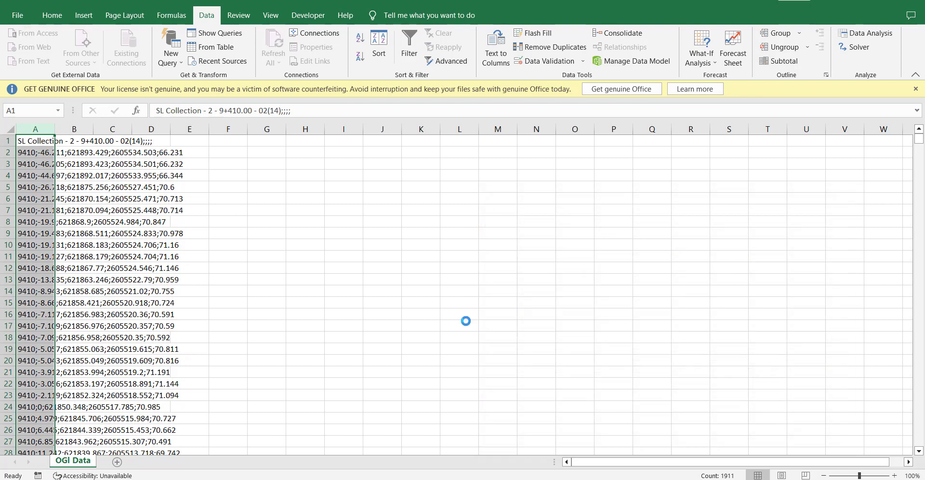
left_click(408, 267)
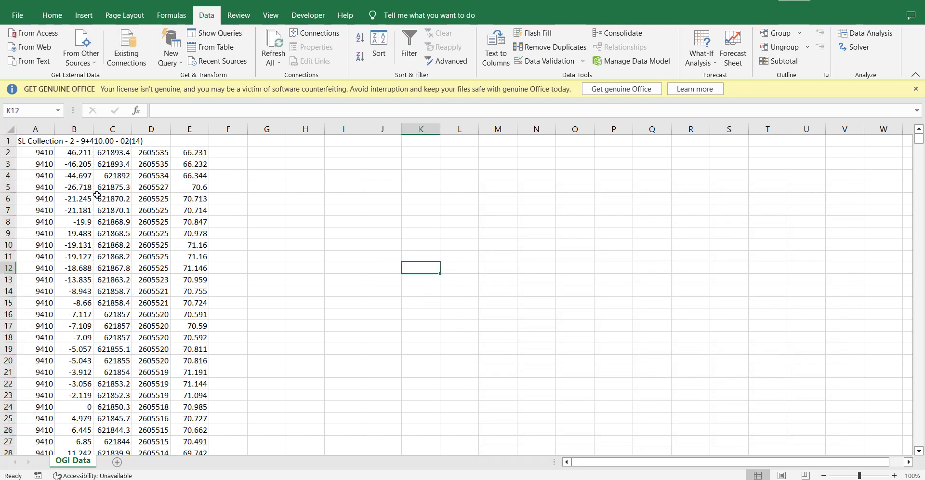
scroll(118, 245, "down", 1)
scroll(120, 280, "down", 1)
scroll(120, 323, "down", 1)
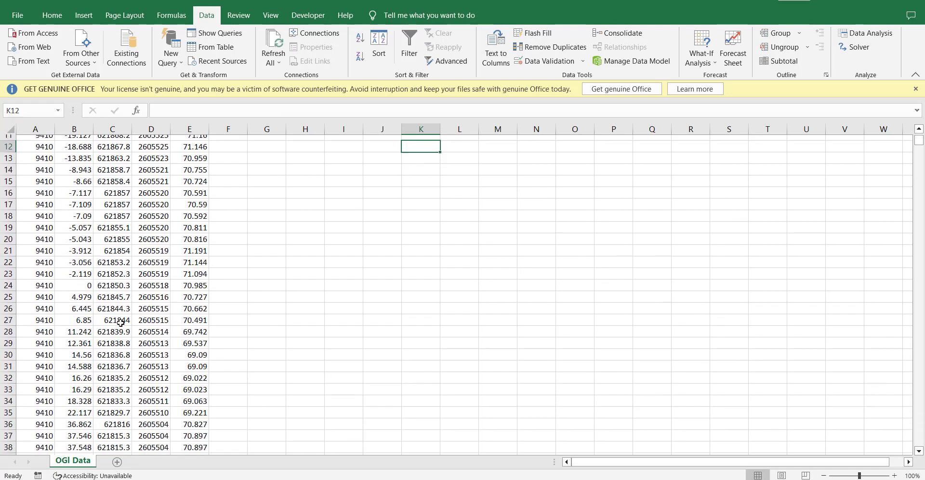
scroll(120, 322, "down", 4)
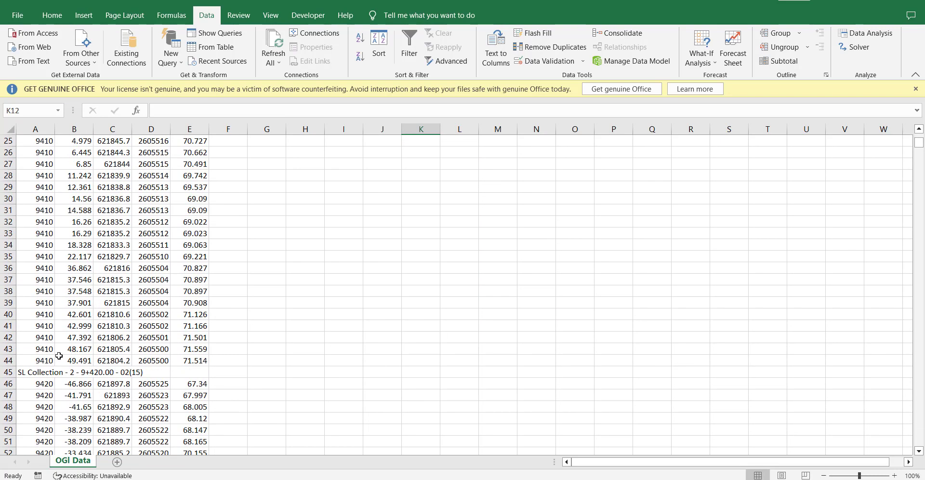
left_click(48, 268)
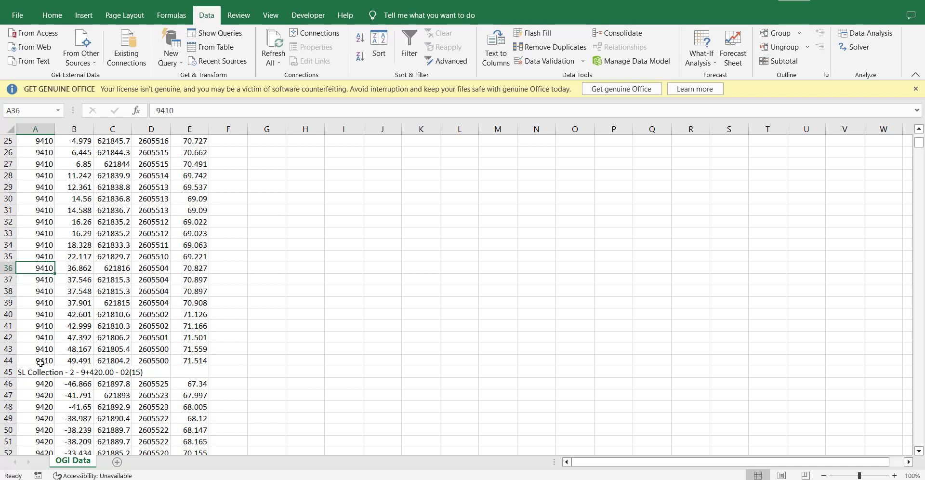
scroll(71, 299, "up", 1)
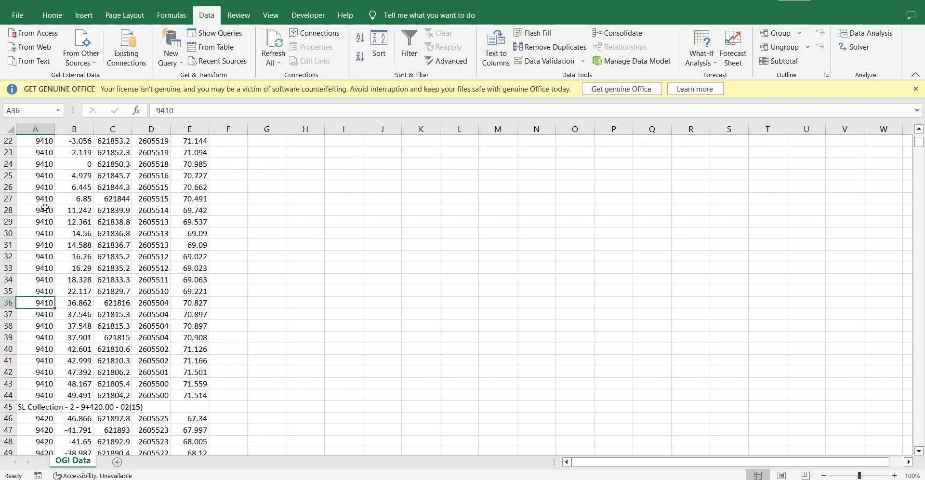
left_click(95, 408)
scroll(96, 376, "down", 1)
scroll(100, 307, "down", 3)
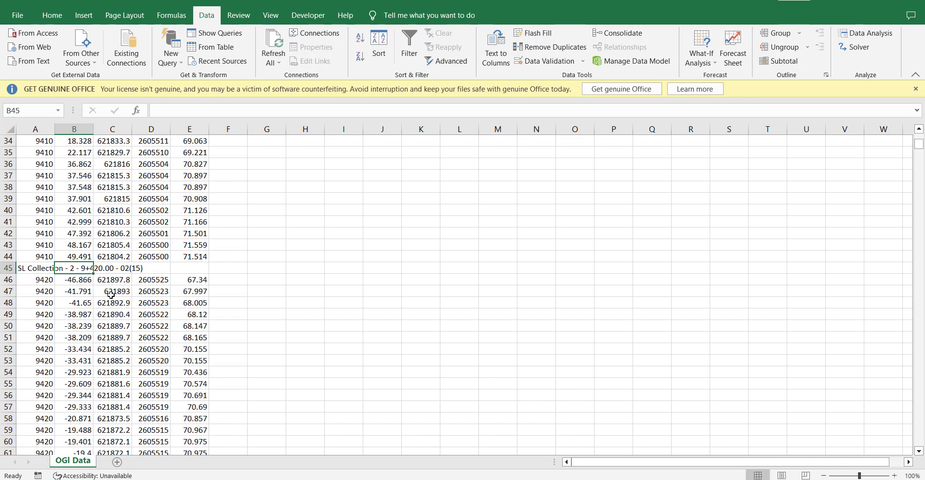
scroll(121, 377, "down", 6)
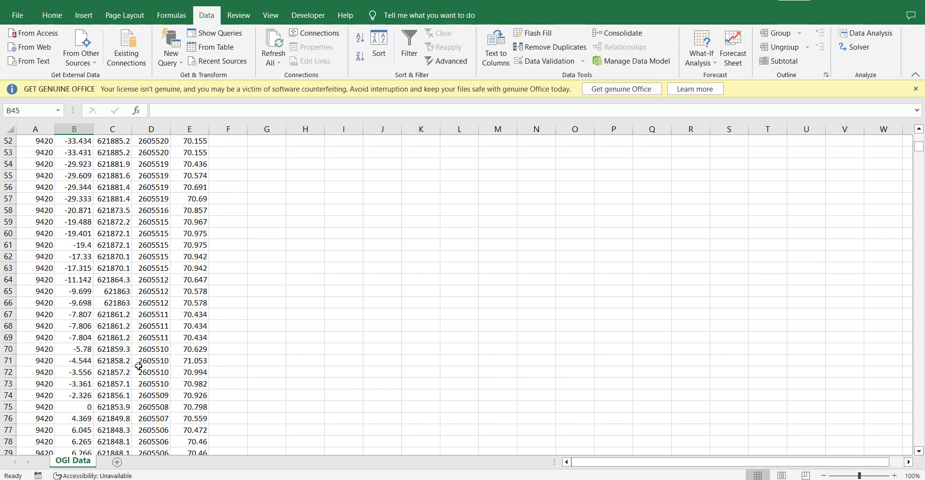
scroll(138, 366, "down", 4)
scroll(192, 337, "down", 1)
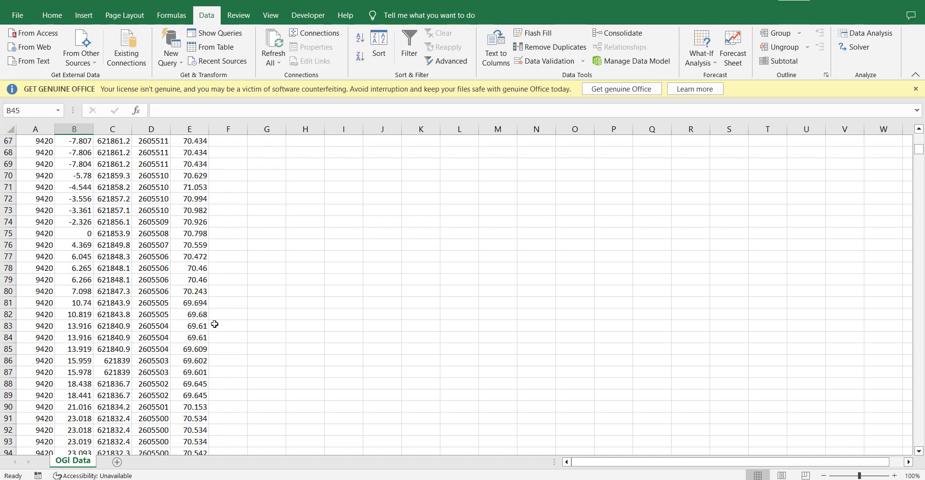
scroll(236, 323, "down", 5)
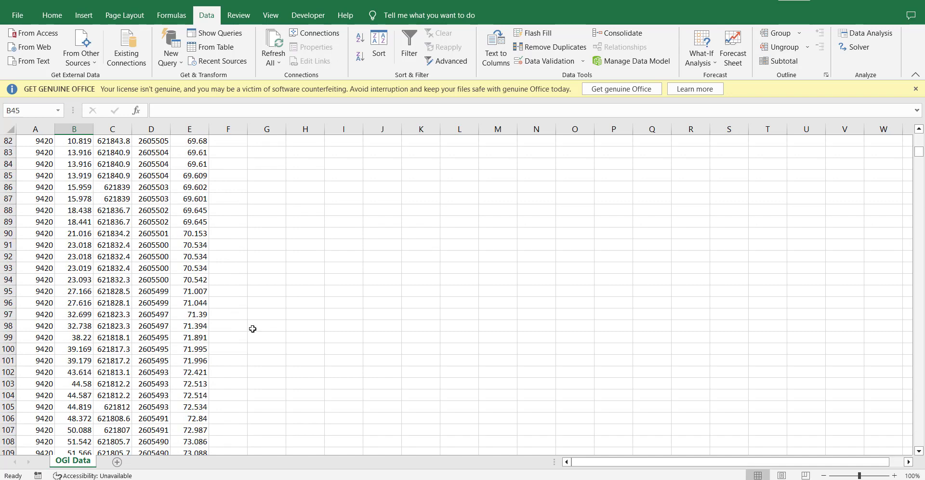
scroll(253, 328, "up", 5)
scroll(252, 326, "up", 12)
scroll(231, 299, "up", 6)
scroll(213, 275, "up", 4)
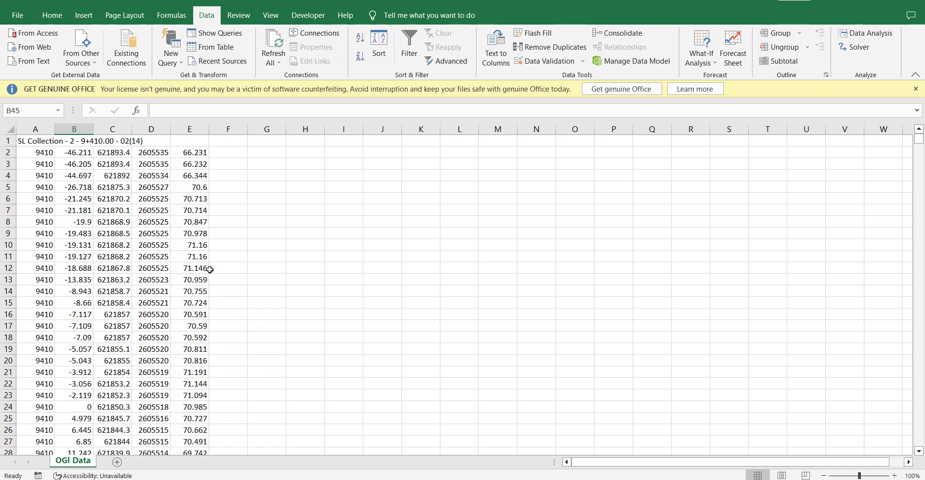